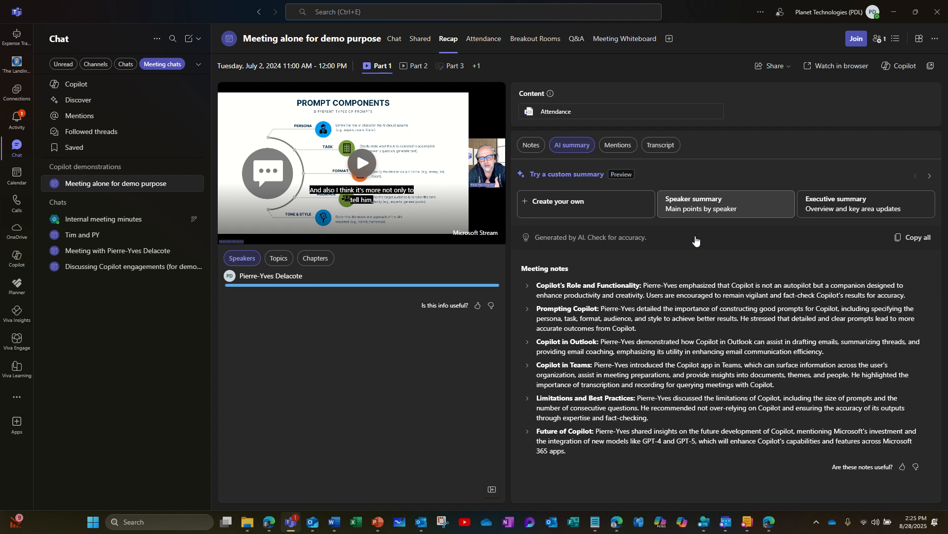
Step: Generate the Speaker summary for the meeting recap and view the remaining custom summary options
{"action": "left_click", "coordinate": [707, 204]}
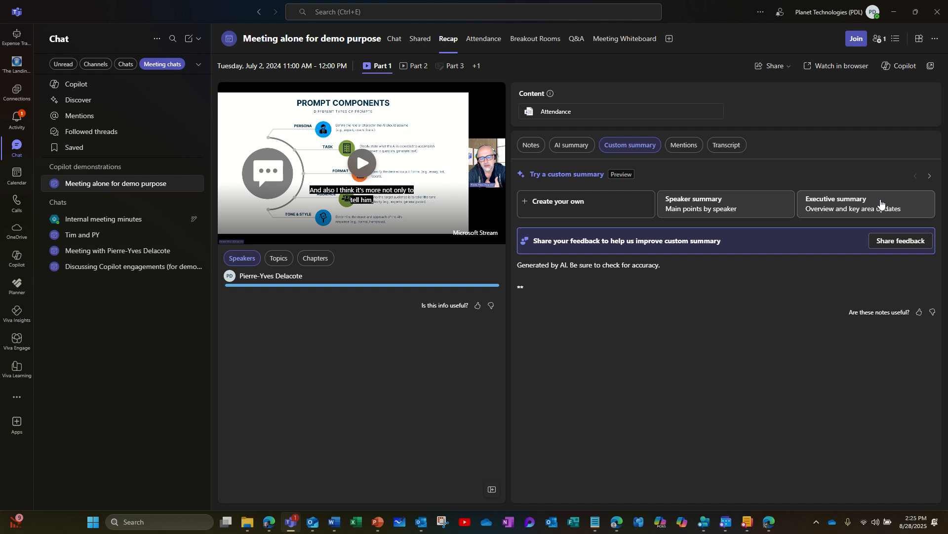
{"action": "left_click", "coordinate": [930, 179]}
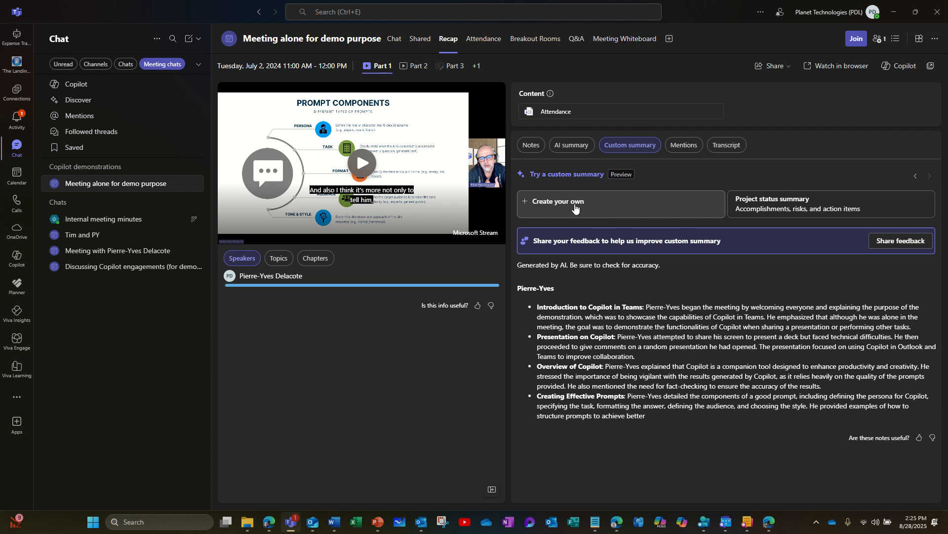
Step: Start a new custom summary template and name it "PY meeting minutes template"
{"action": "left_click", "coordinate": [575, 206]}
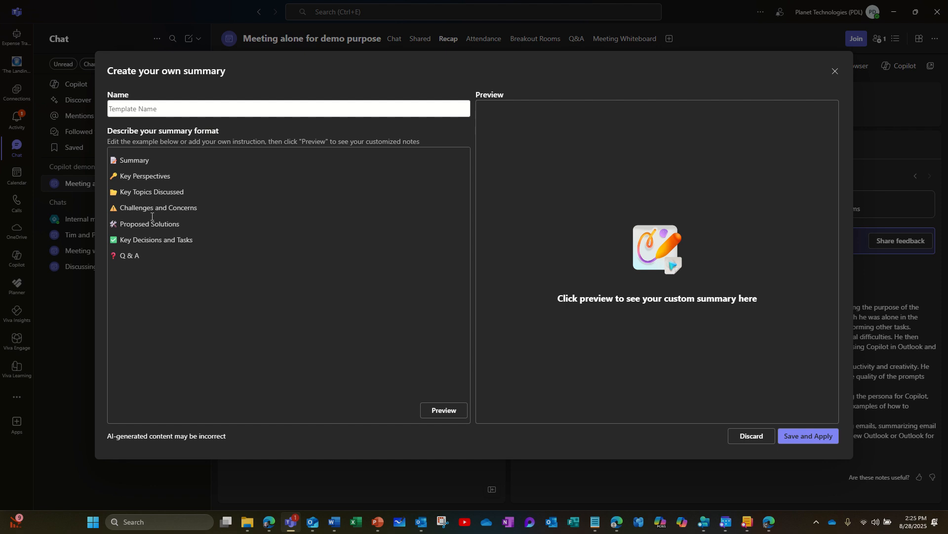
{"action": "left_click", "coordinate": [160, 110]}
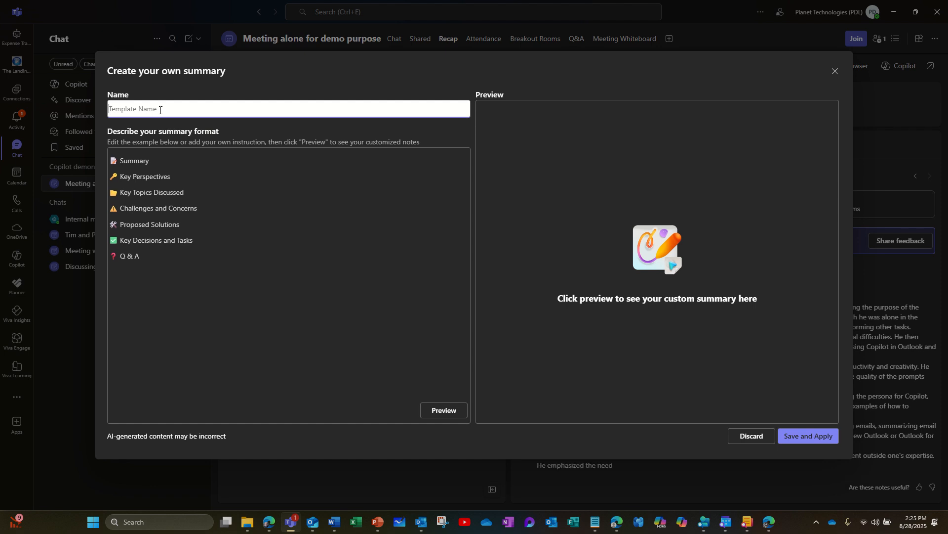
{"action": "type", "text": "PY "}
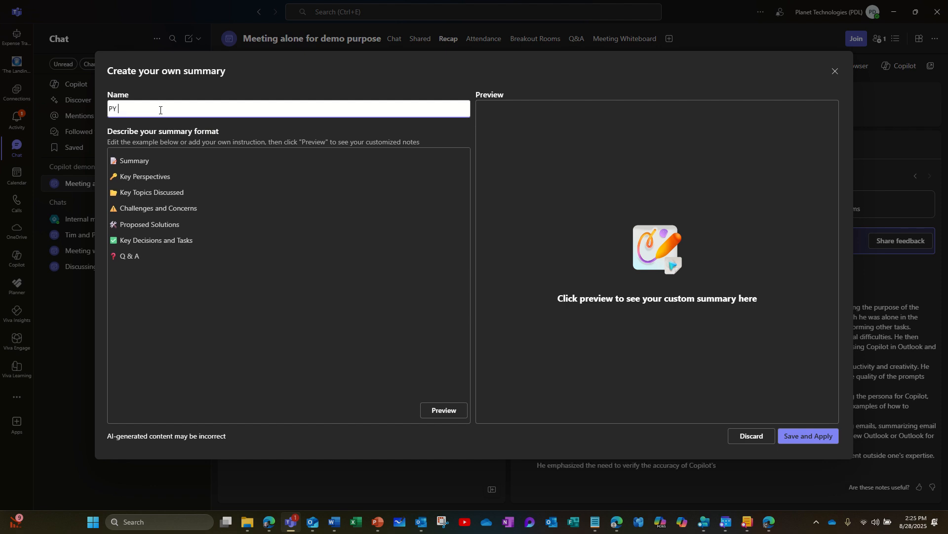
{"action": "type", "text": "meeting m"}
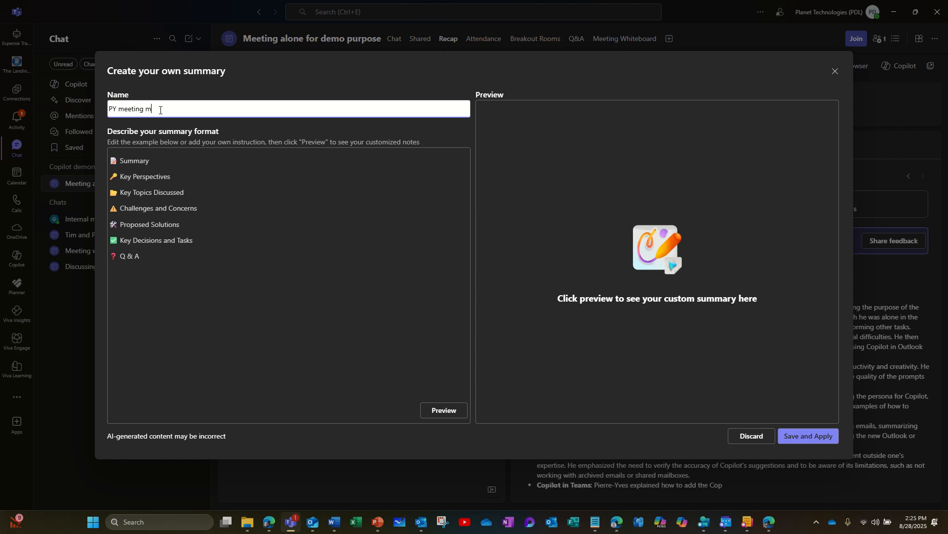
{"action": "type", "text": "inutes te"}
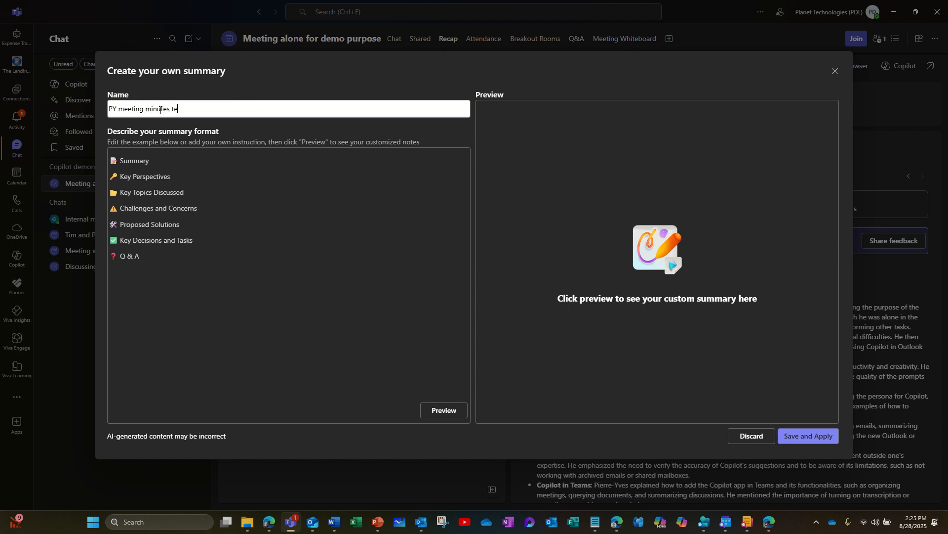
{"action": "type", "text": "mplate"}
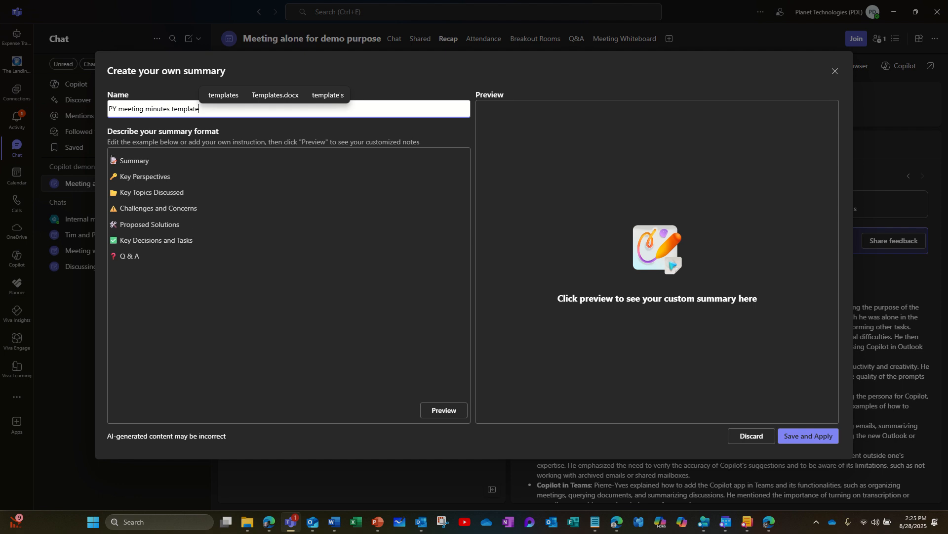
Step: Replace the template's default summary format with the copied "Instructions:" text from the clipboard history and preview the resulting summary
{"action": "left_click_drag", "start_coordinate": [111, 158], "coordinate": [177, 269]}
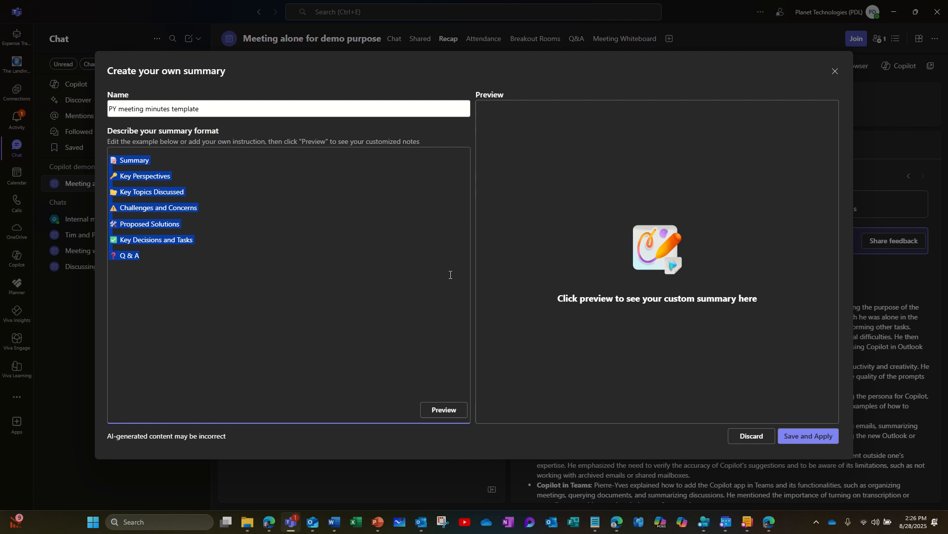
{"action": "key", "text": "super+v"}
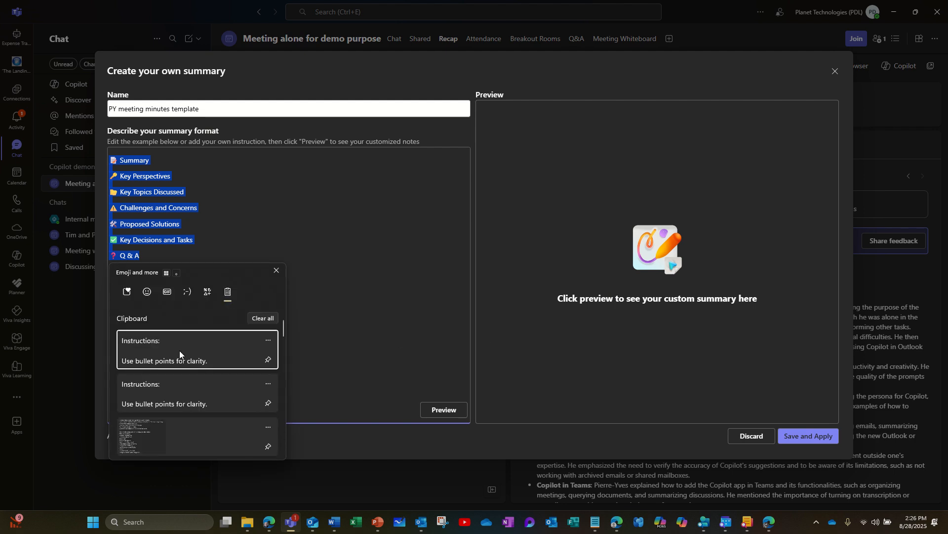
{"action": "left_click", "coordinate": [179, 351]}
{"action": "scroll", "coordinate": [330, 228], "scroll_direction": "up", "scroll_amount": 2}
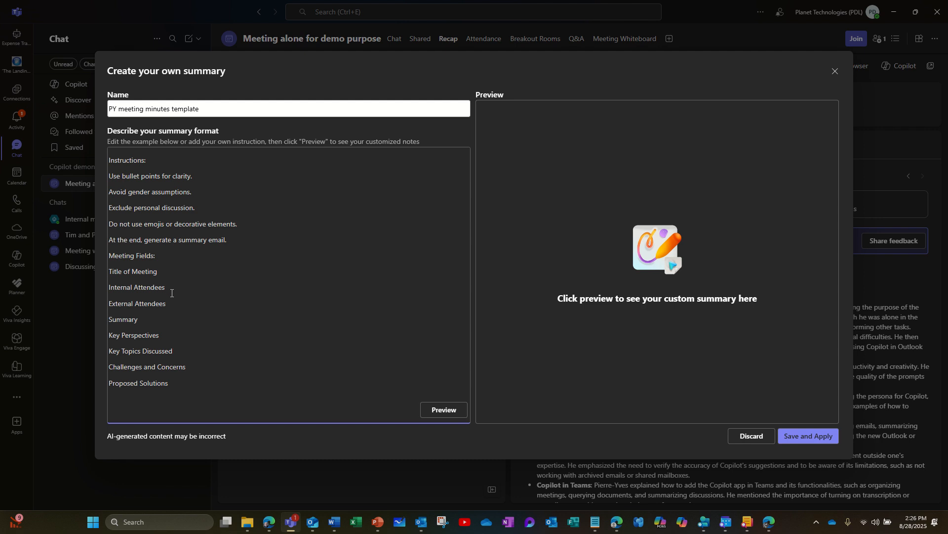
{"action": "scroll", "coordinate": [171, 293], "scroll_direction": "down", "scroll_amount": 1}
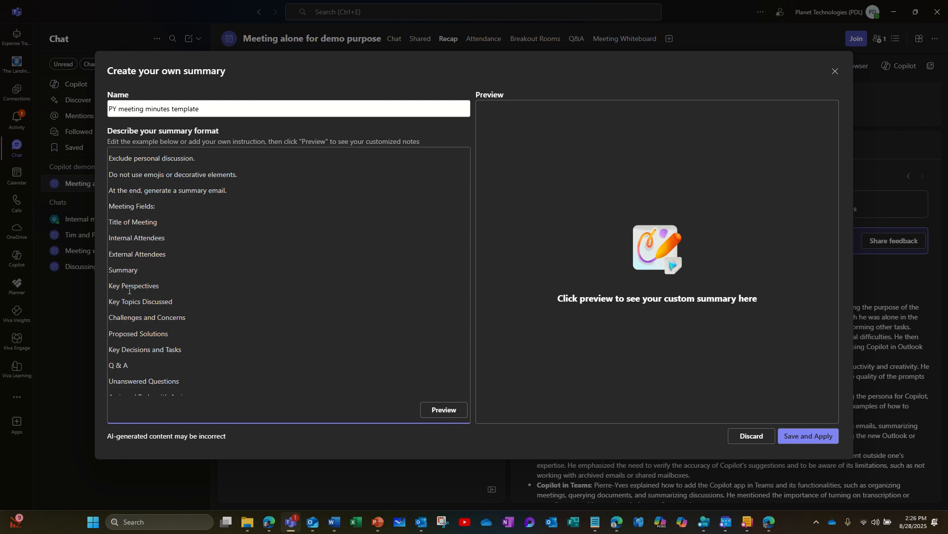
{"action": "scroll", "coordinate": [166, 302], "scroll_direction": "down", "scroll_amount": 1}
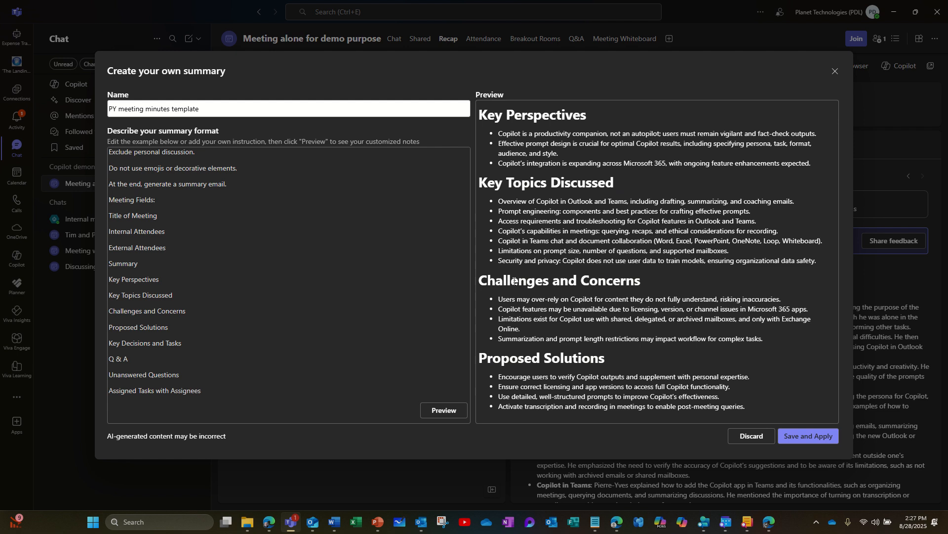
Step: Save and apply the template, and check for it in the recap of the meeting chat listed below Internal meeting minutes
{"action": "left_click", "coordinate": [812, 436]}
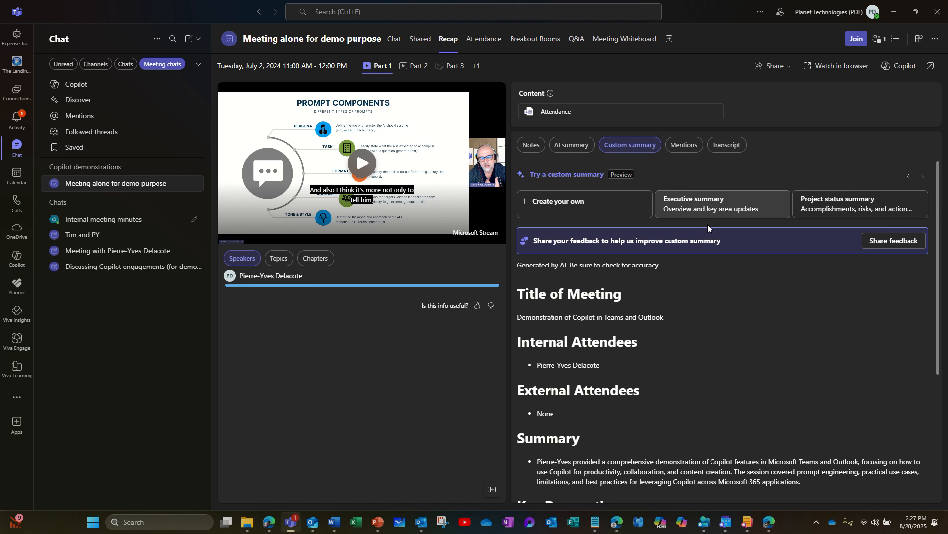
{"action": "left_click", "coordinate": [910, 177]}
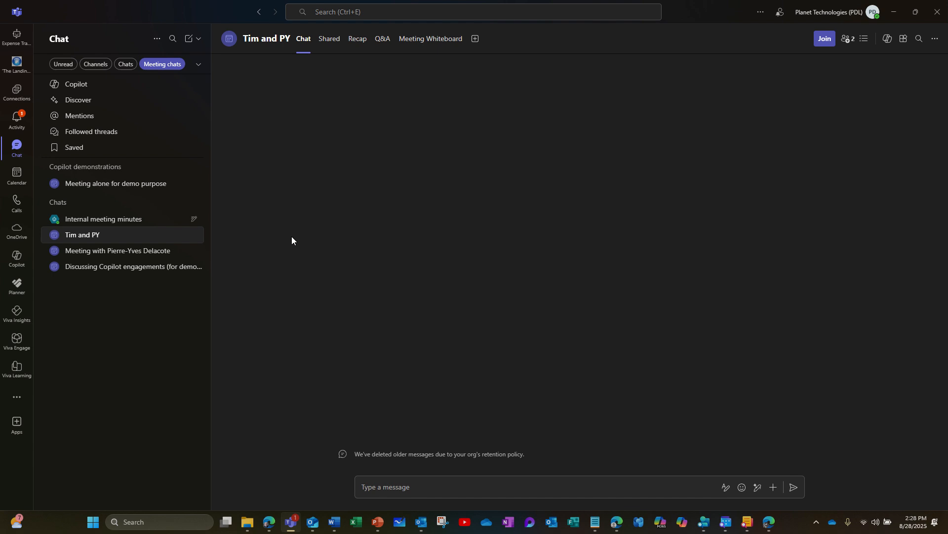
{"action": "left_click", "coordinate": [358, 39]}
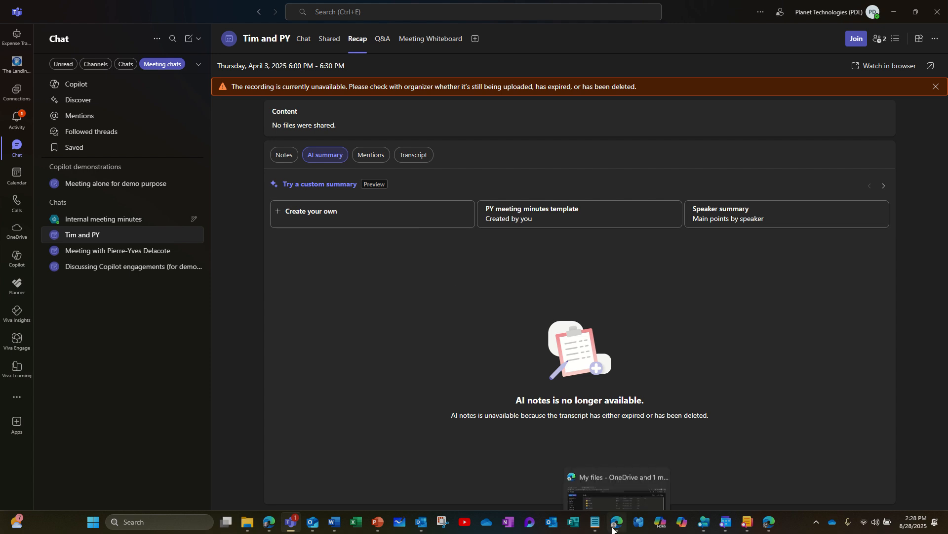
{"action": "left_click", "coordinate": [334, 216]}
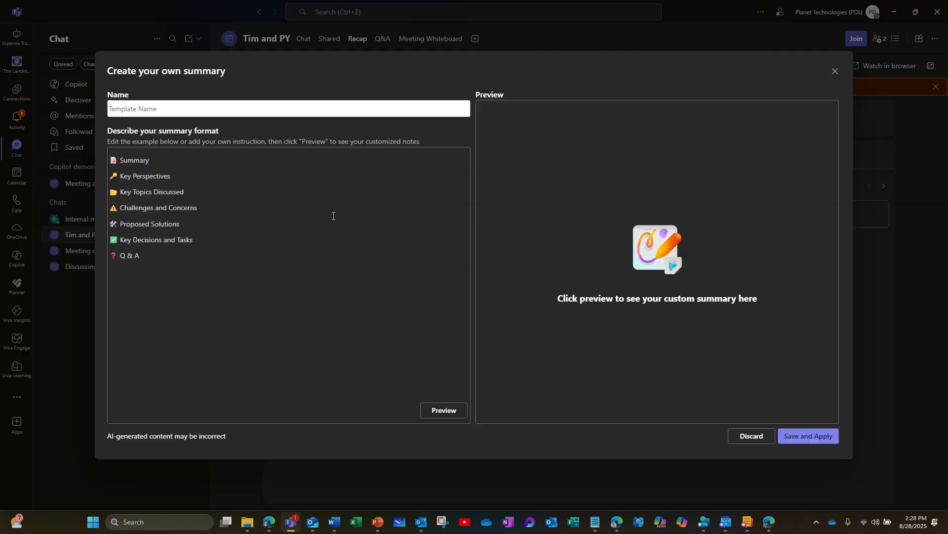
{"action": "left_click", "coordinate": [212, 106]}
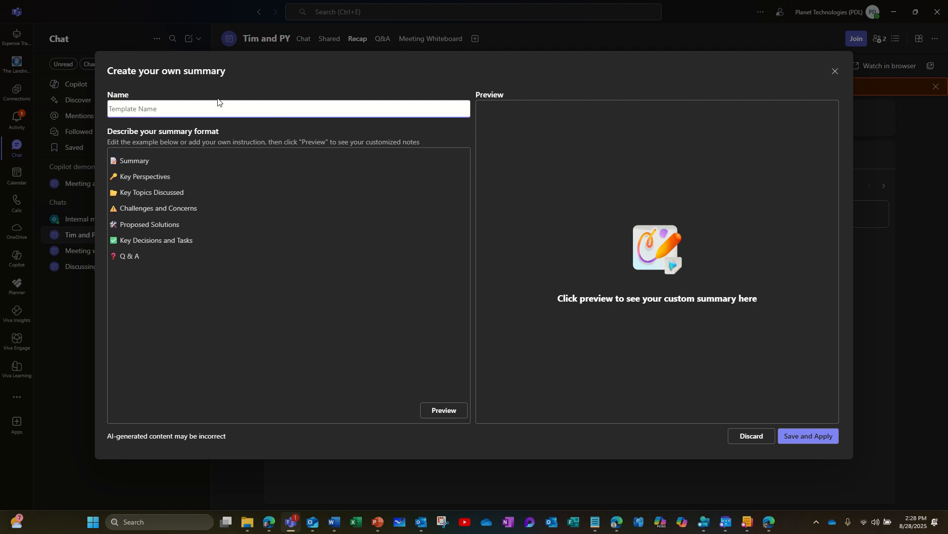
{"action": "left_click", "coordinate": [835, 73]}
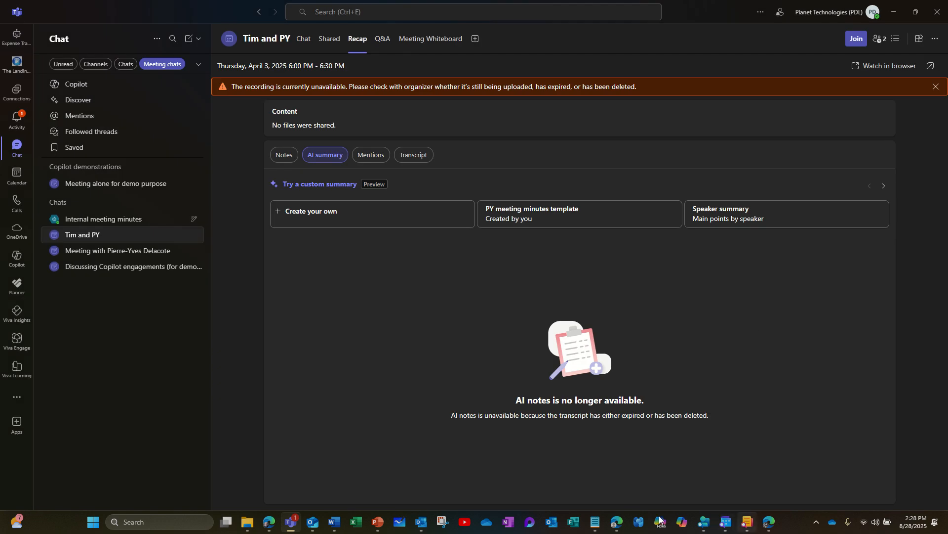
Step: Switch to OneDrive in the browser and open the CustomSummaryTemplates folder inside Recordings
{"action": "mouse_move", "coordinate": [617, 522]}
{"action": "left_click", "coordinate": [607, 467]}
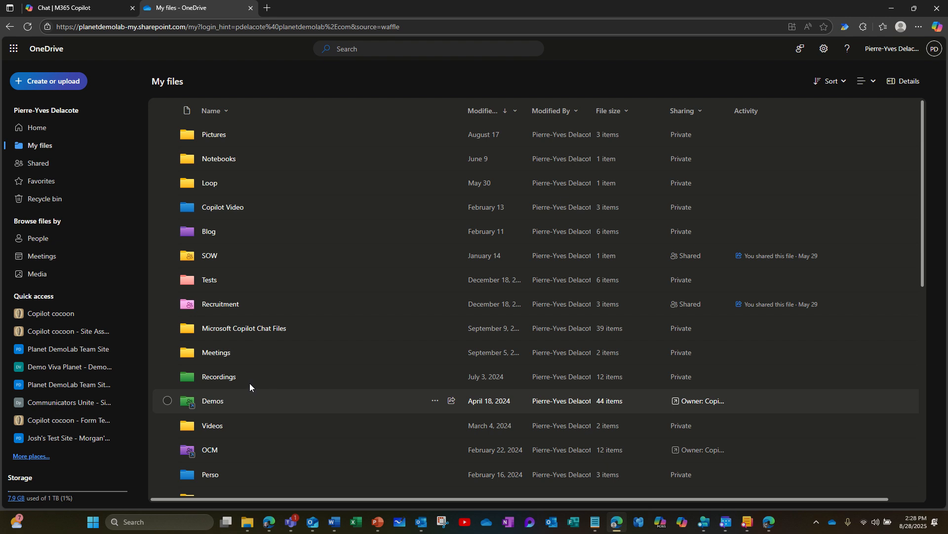
{"action": "left_click", "coordinate": [215, 379]}
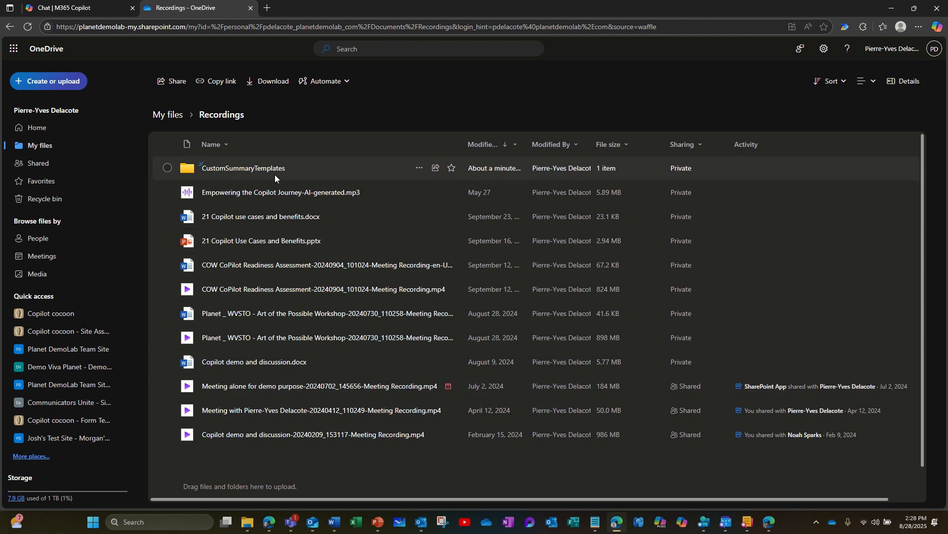
{"action": "left_click", "coordinate": [245, 168]}
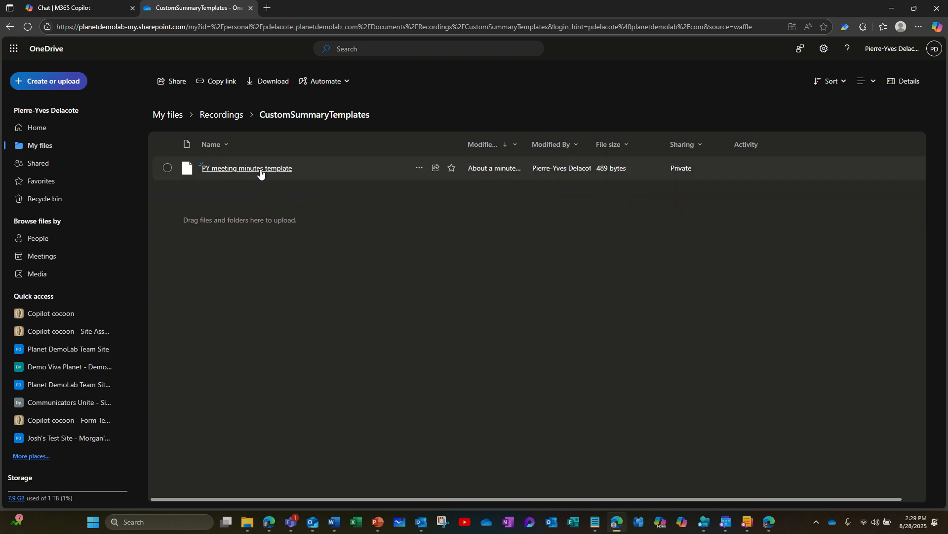
Step: Download the "PY meeting minutes template" file and show it in the local Downloads folder
{"action": "left_click", "coordinate": [260, 172]}
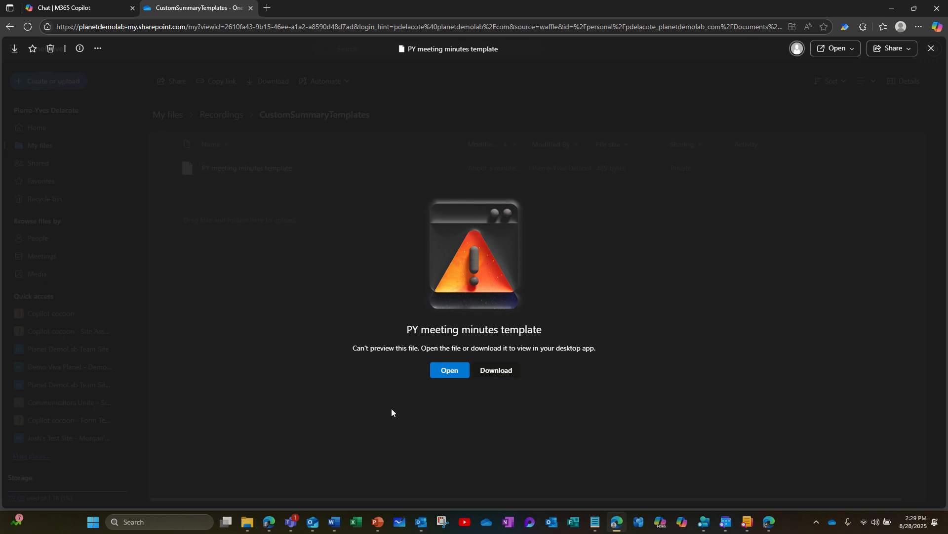
{"action": "left_click", "coordinate": [492, 377]}
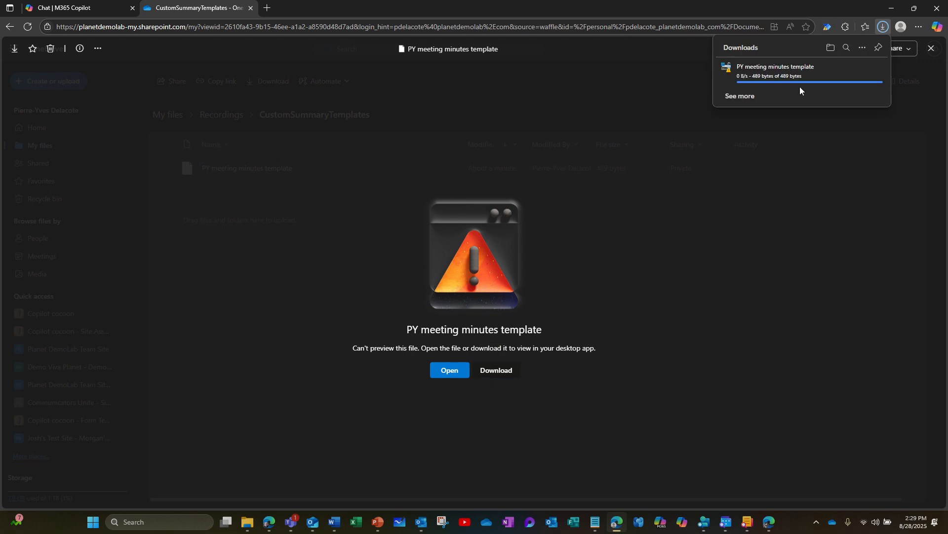
{"action": "left_click", "coordinate": [855, 70]}
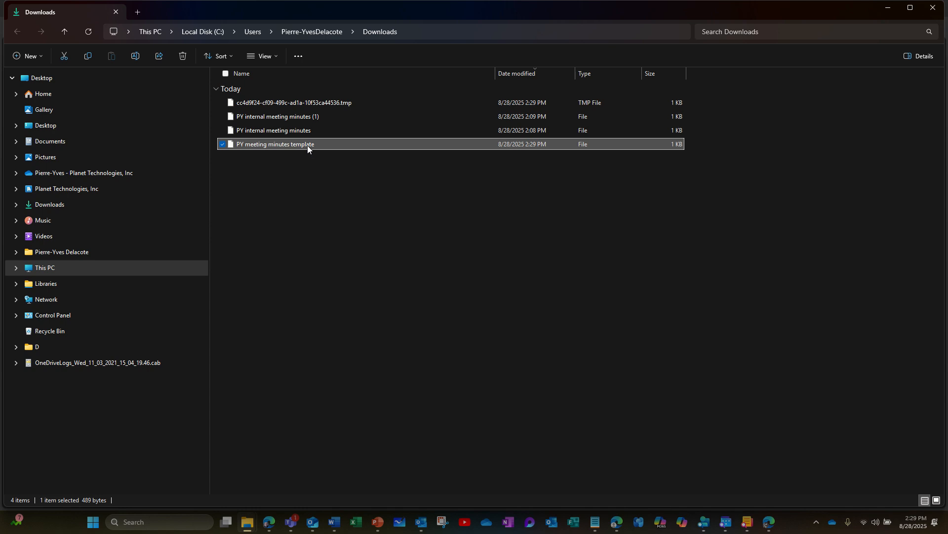
Step: Open the downloaded "PY meeting minutes template" file in Notepad just once to read its contents
{"action": "right_click", "coordinate": [307, 145]}
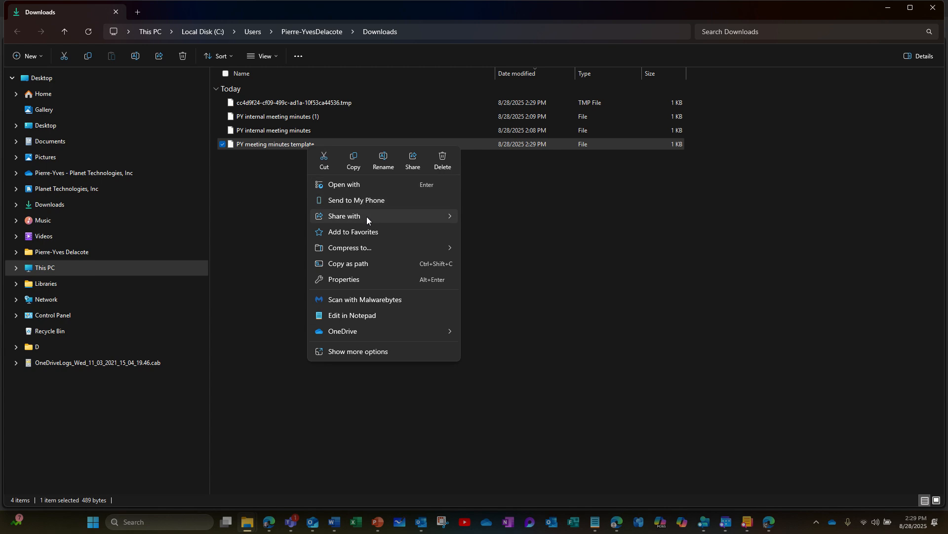
{"action": "left_click", "coordinate": [365, 185]}
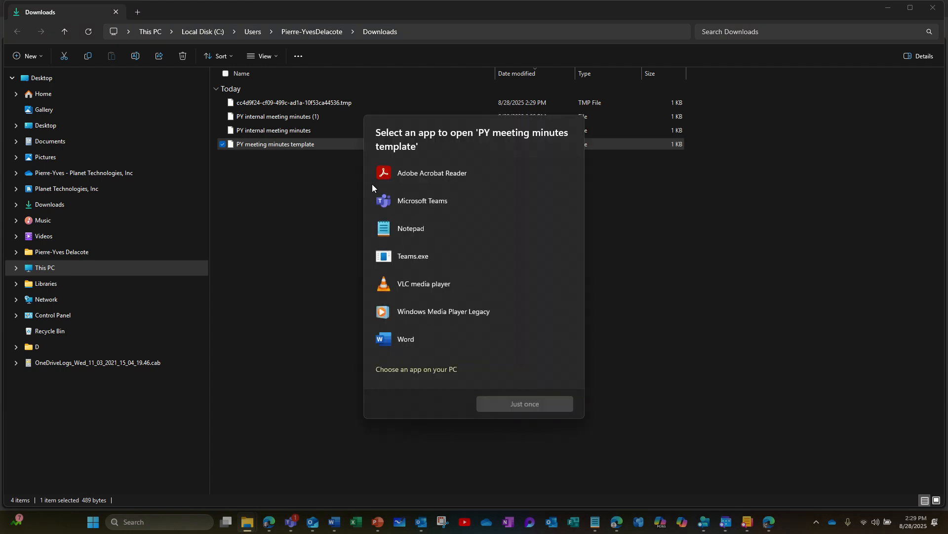
{"action": "left_click", "coordinate": [417, 231]}
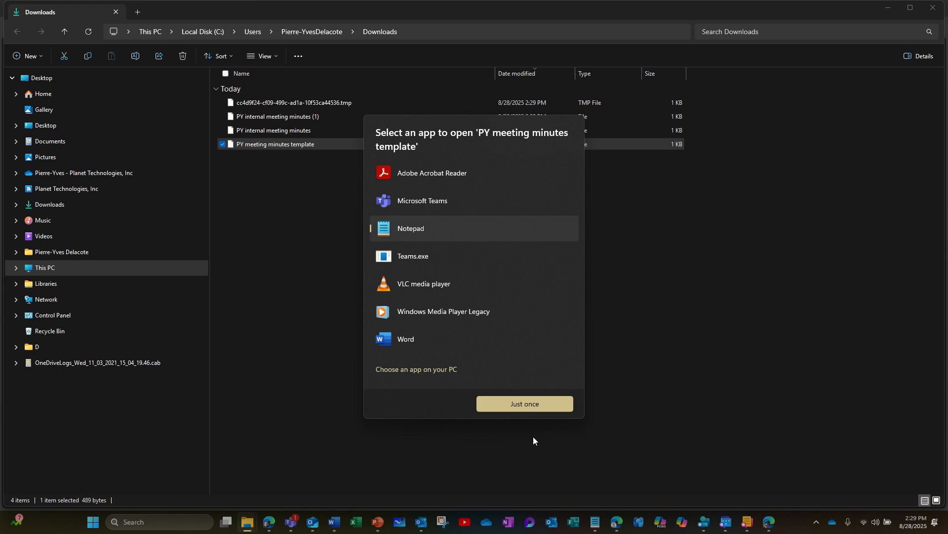
{"action": "left_click", "coordinate": [544, 401]}
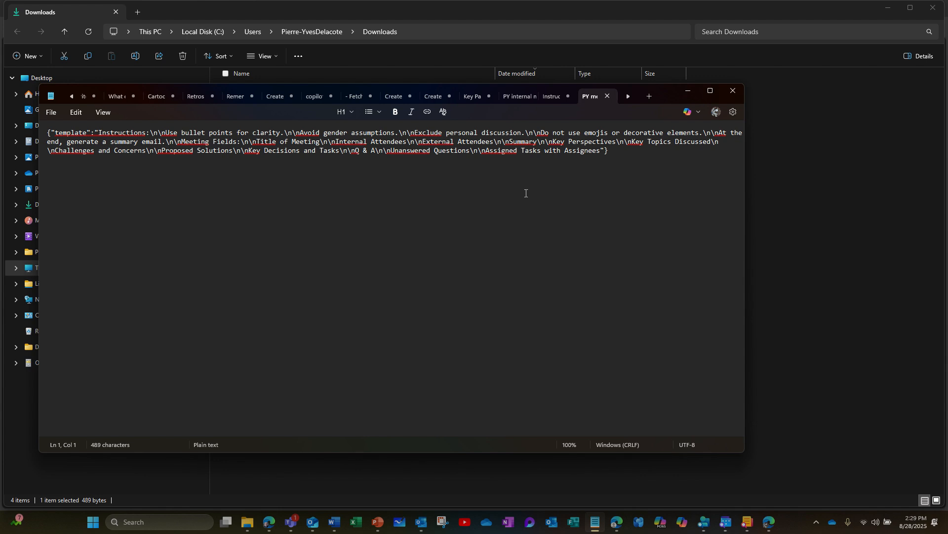
Step: Put away the Notepad, Downloads and OneDrive preview views of the template, and switch back to the meeting recap in Teams
{"action": "left_click", "coordinate": [733, 91]}
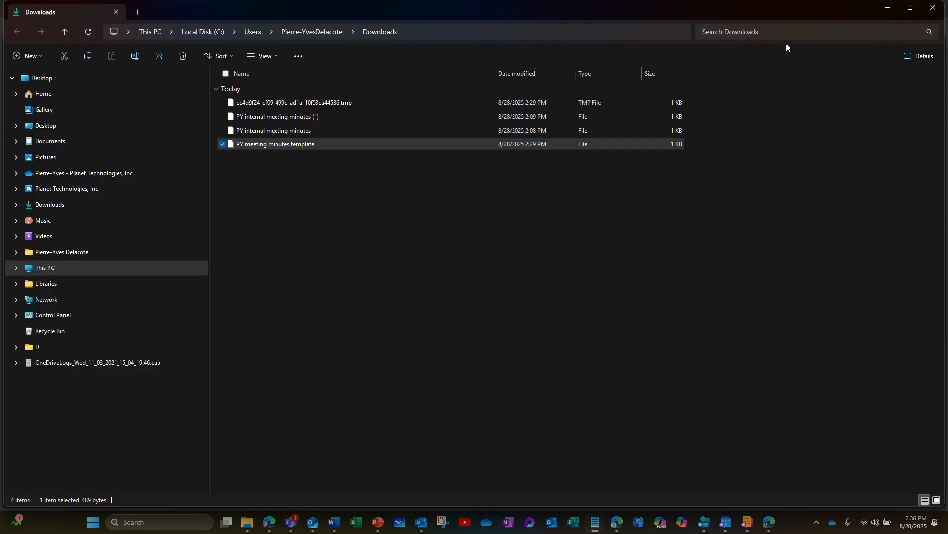
{"action": "left_click", "coordinate": [889, 7]}
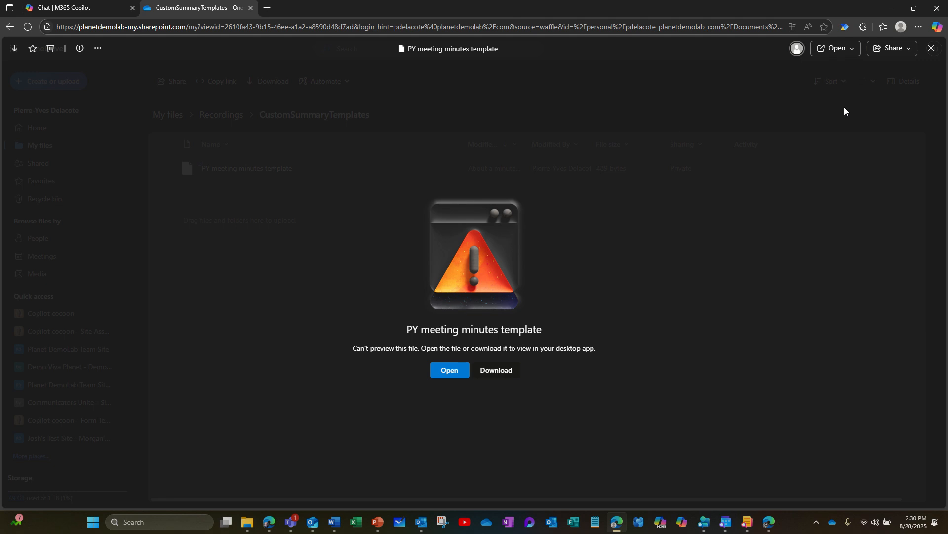
{"action": "left_click", "coordinate": [932, 48]}
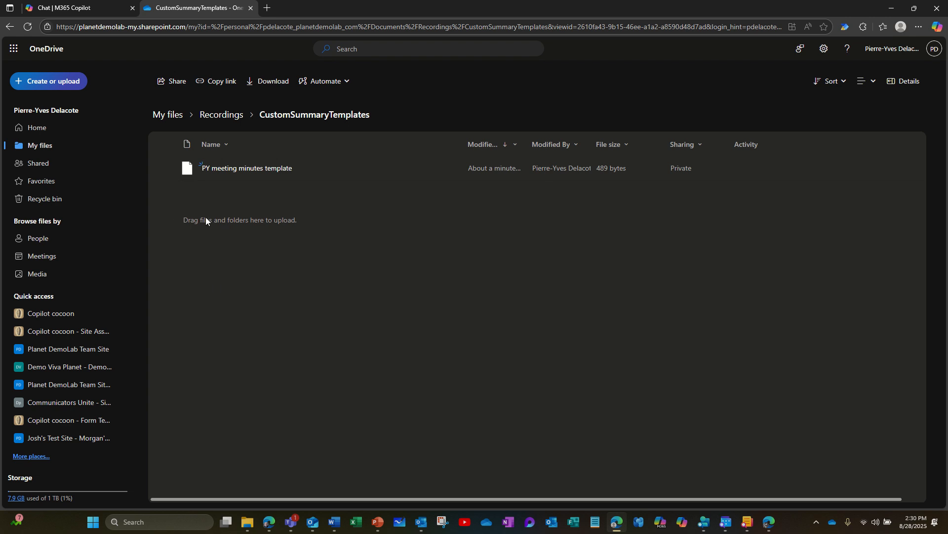
{"action": "mouse_move", "coordinate": [292, 522]}
{"action": "left_click", "coordinate": [308, 475]}
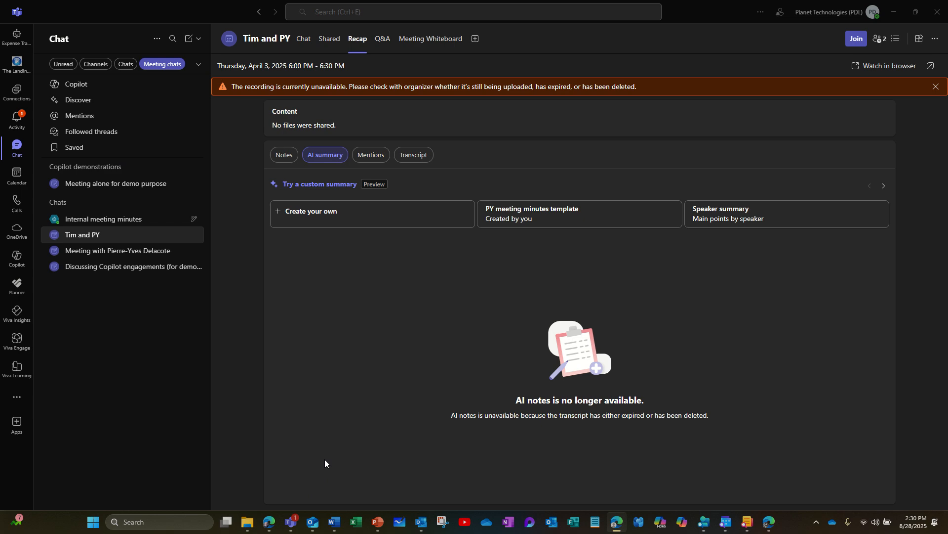